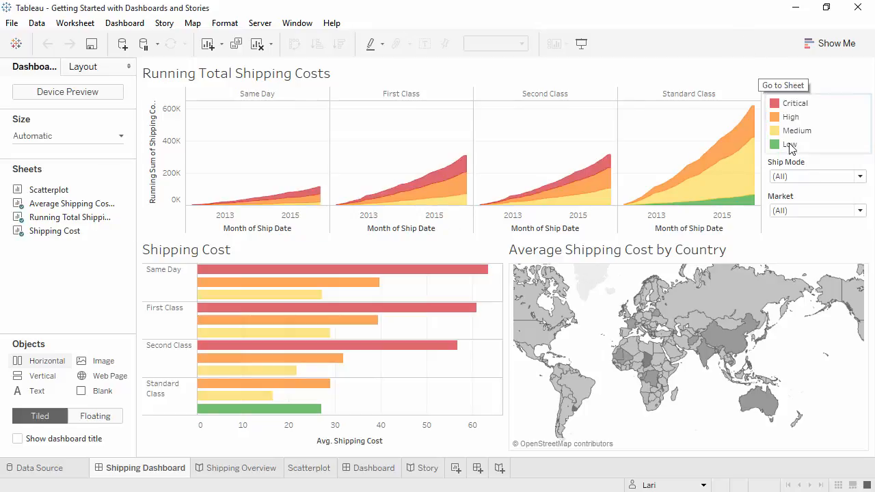
# Exclude Asia Pacific from the Shipping Dashboard's Market filter and highlight the Medium order priority
pyautogui.click(806, 214)
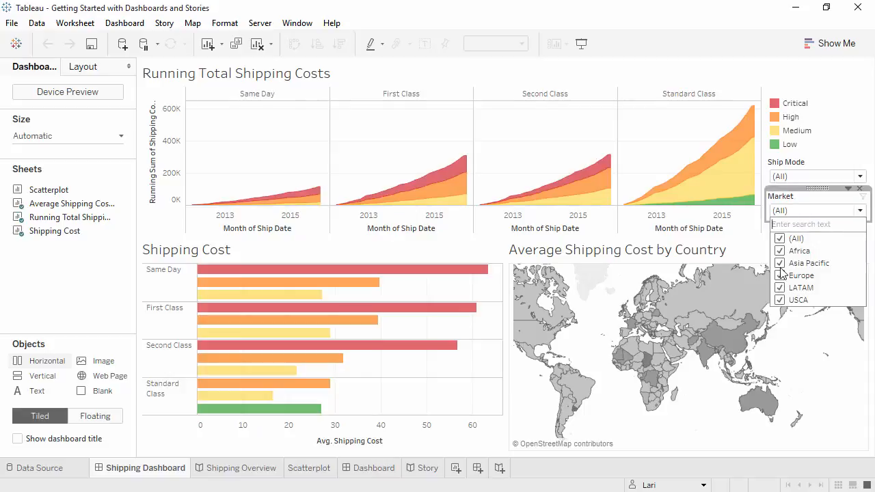
pyautogui.click(780, 266)
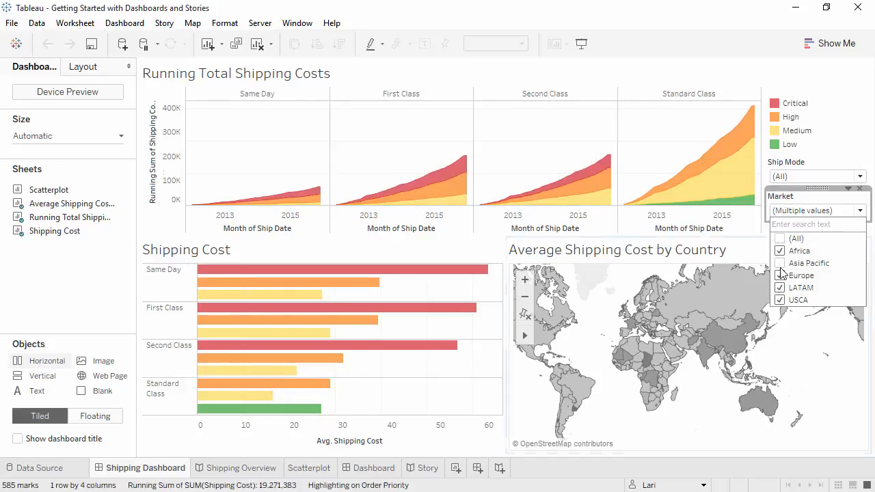
pyautogui.click(793, 136)
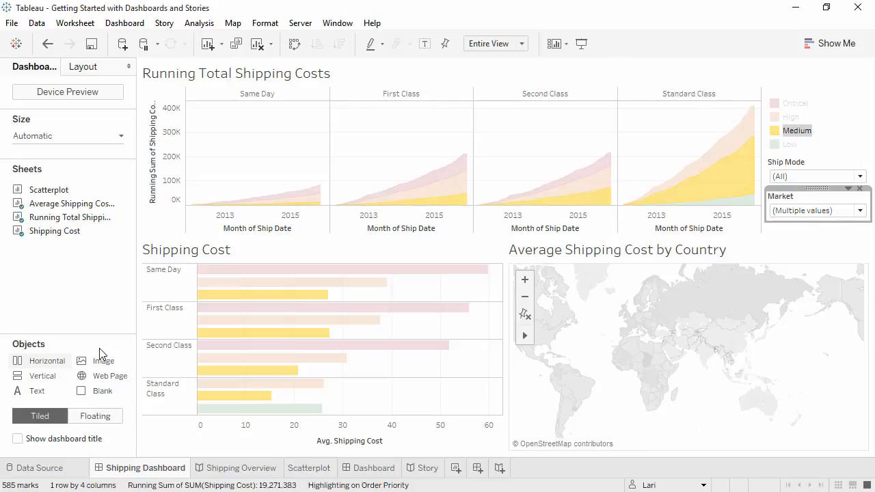
# Step through the Shipping Overview story points, from the Critical Priority costs to the exploration of trends by Market
pyautogui.click(231, 468)
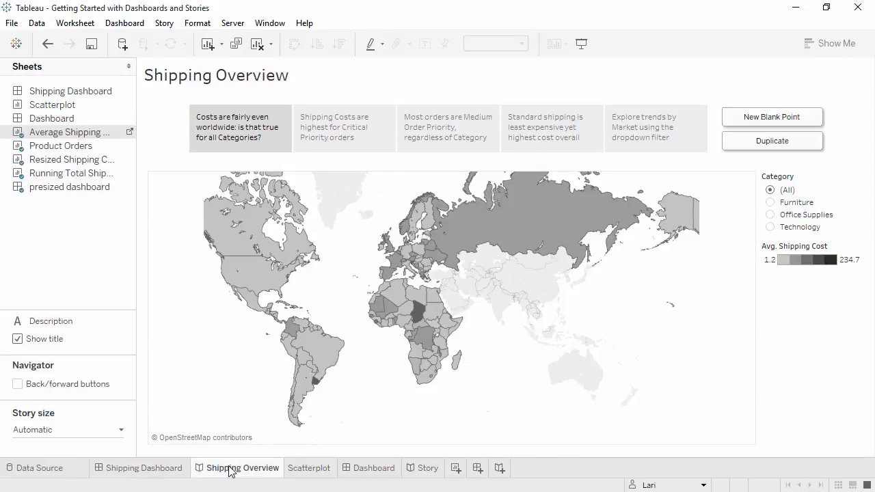
pyautogui.click(340, 130)
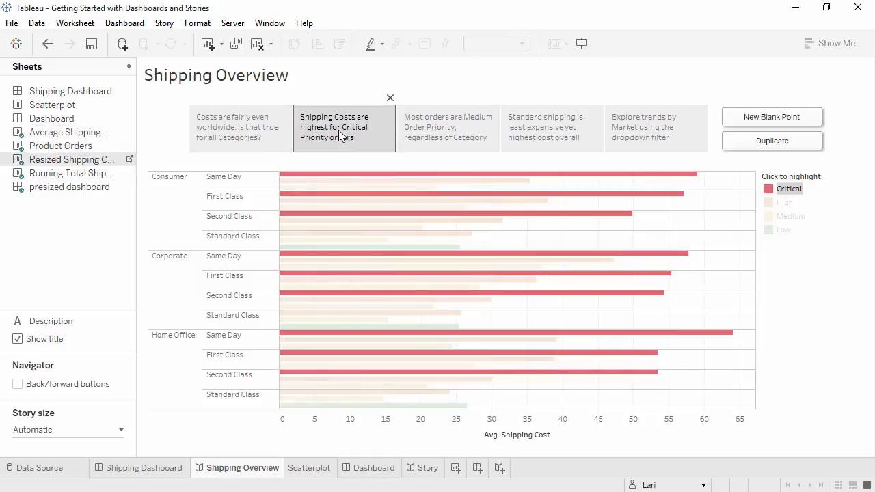
pyautogui.click(444, 130)
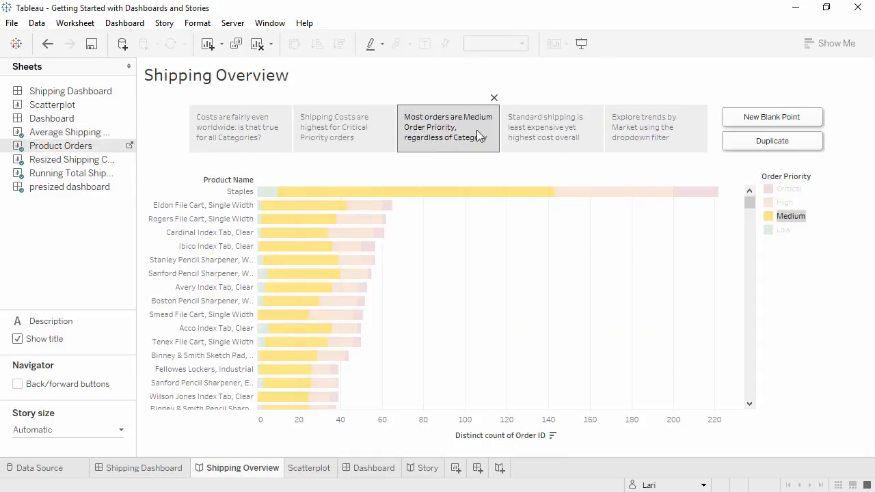
pyautogui.click(547, 130)
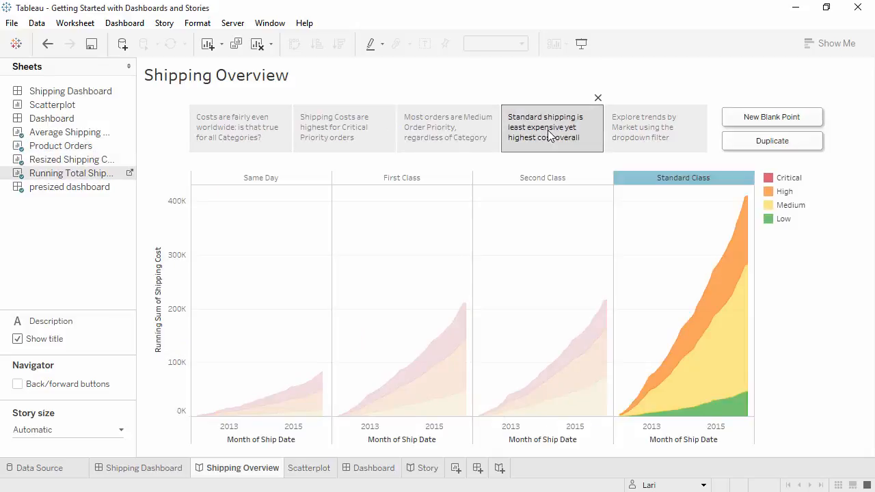
pyautogui.click(643, 133)
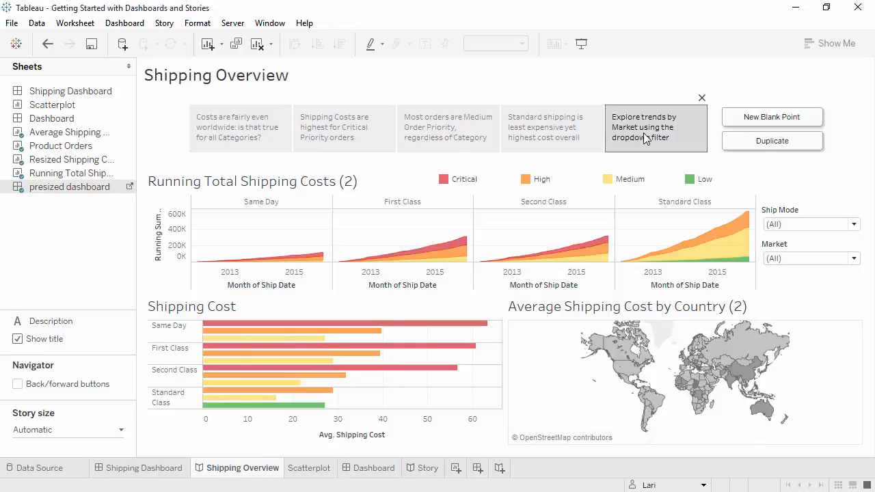
# Place the Scatterplot sheet on the empty Dashboard and in the blank Story
pyautogui.click(314, 472)
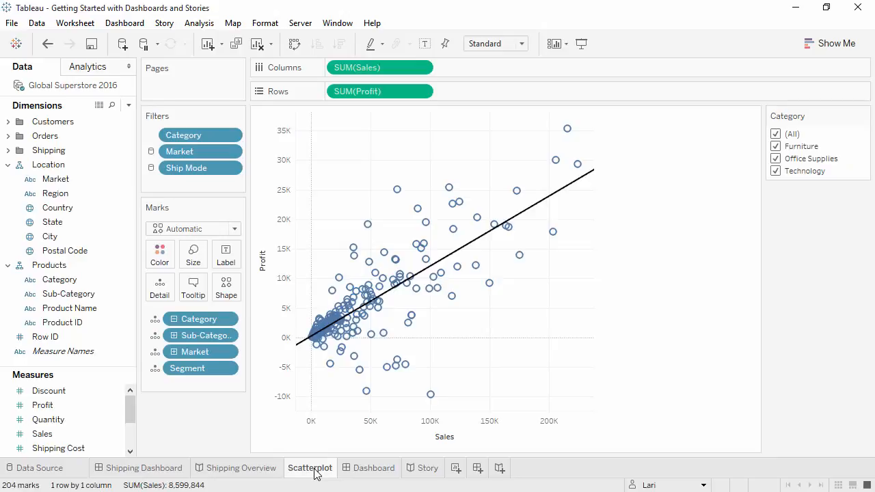
pyautogui.click(352, 472)
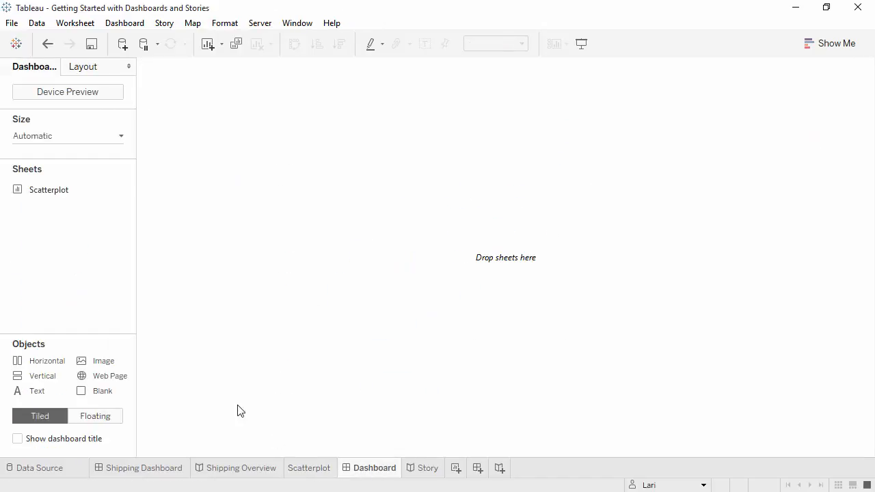
pyautogui.moveTo(79, 192); pyautogui.dragTo(215, 193)
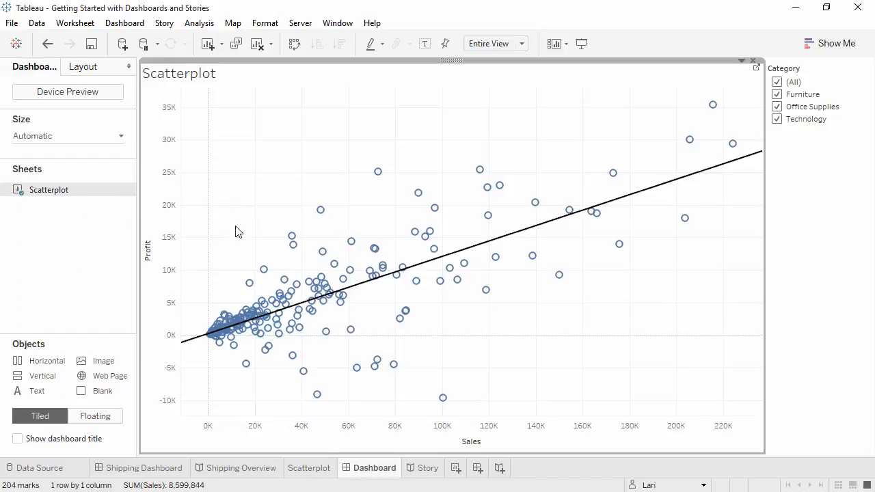
pyautogui.click(425, 468)
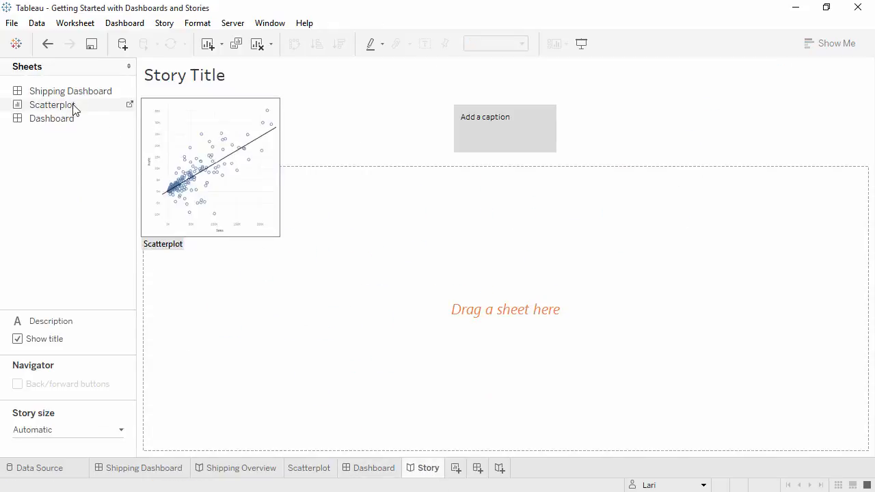
pyautogui.moveTo(74, 107); pyautogui.dragTo(289, 224)
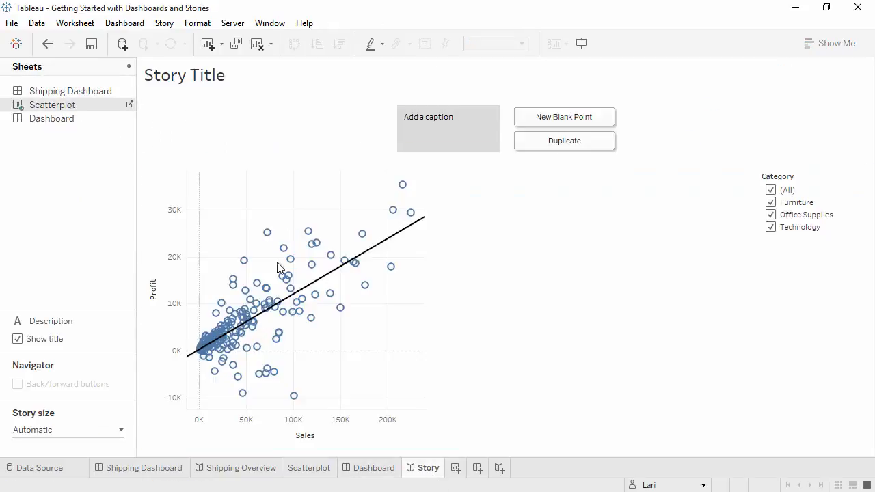
# Color the Scatterplot sheet's marks by Category and check the change on the Dashboard and in the Story
pyautogui.click(303, 470)
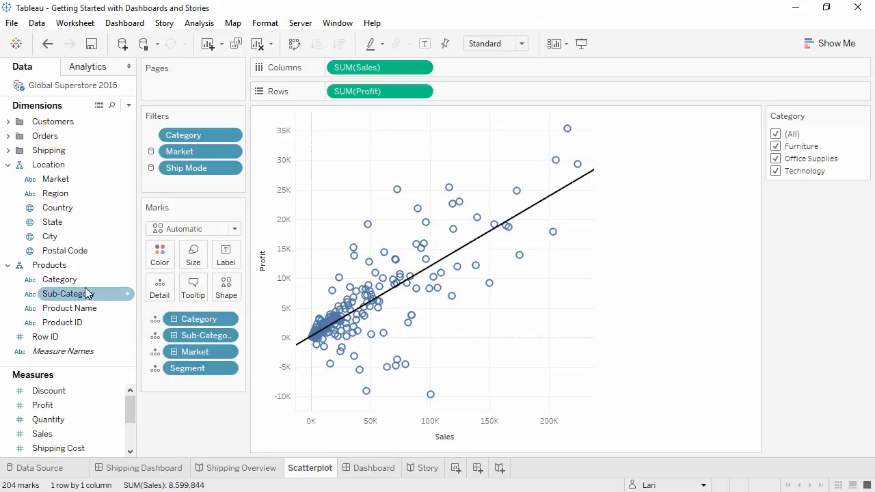
pyautogui.moveTo(101, 272); pyautogui.dragTo(169, 256)
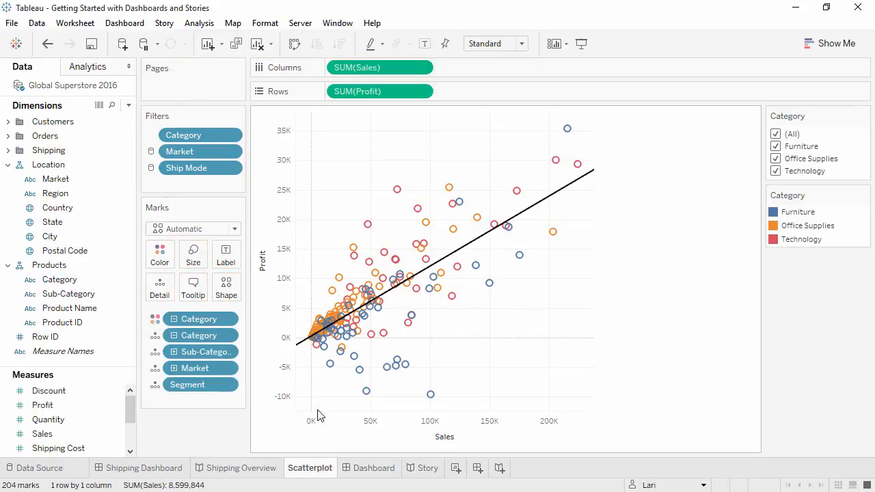
pyautogui.click(363, 472)
pyautogui.click(423, 472)
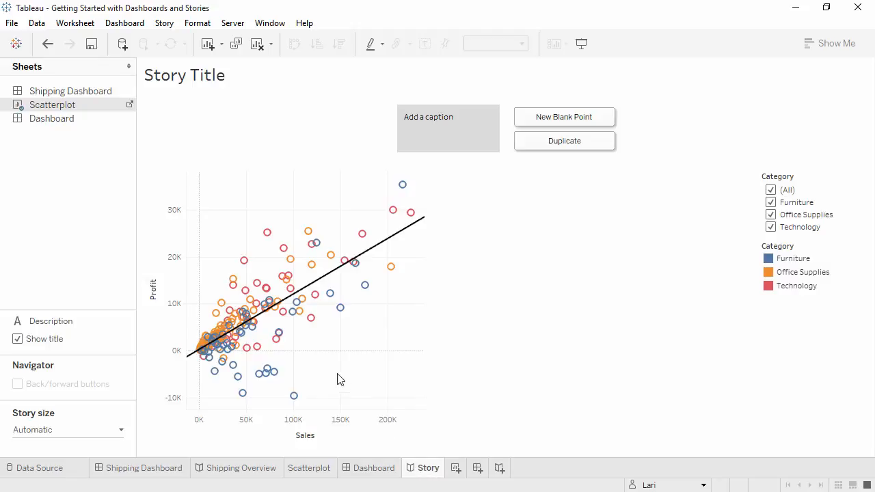
# Go from the Story to the Scatterplot sheet, exclude Technology from its Category filter, and check the Dashboard and Story
pyautogui.moveTo(131, 108)
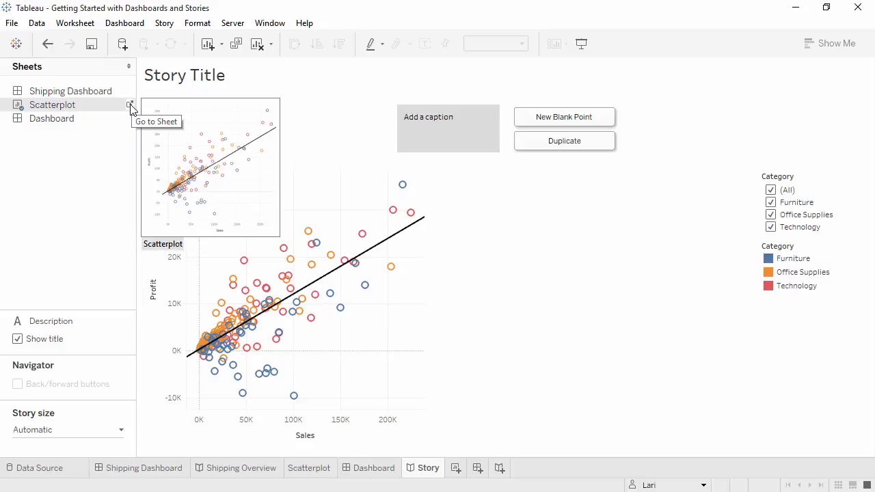
pyautogui.click(130, 106)
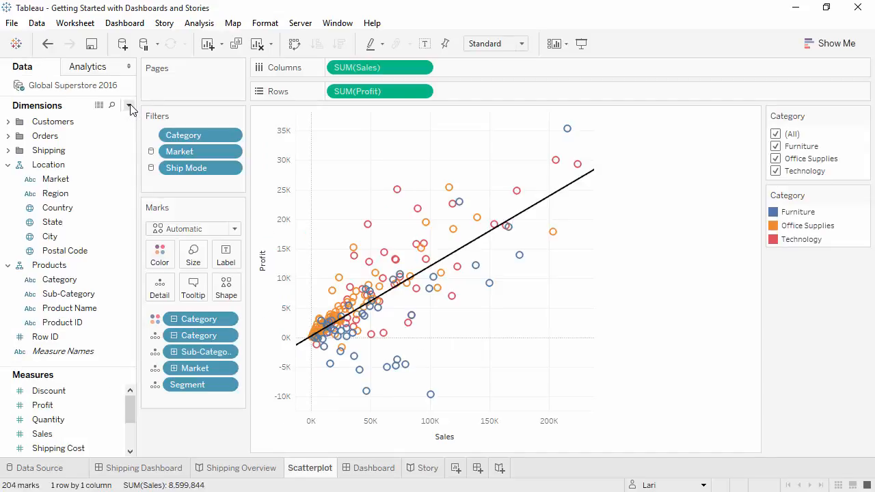
pyautogui.click(775, 172)
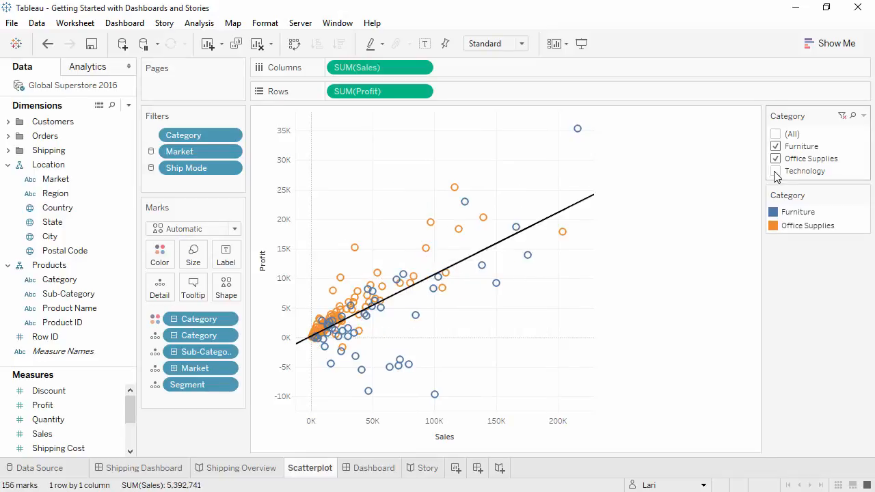
pyautogui.click(373, 468)
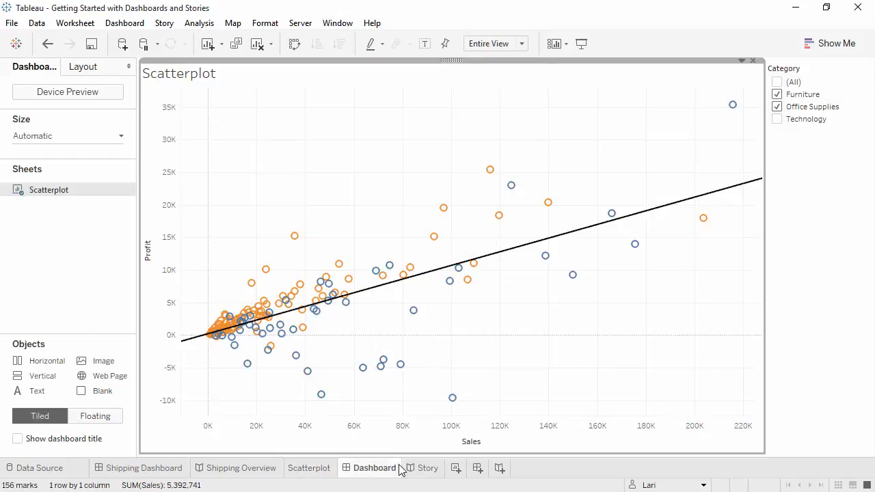
pyautogui.click(422, 468)
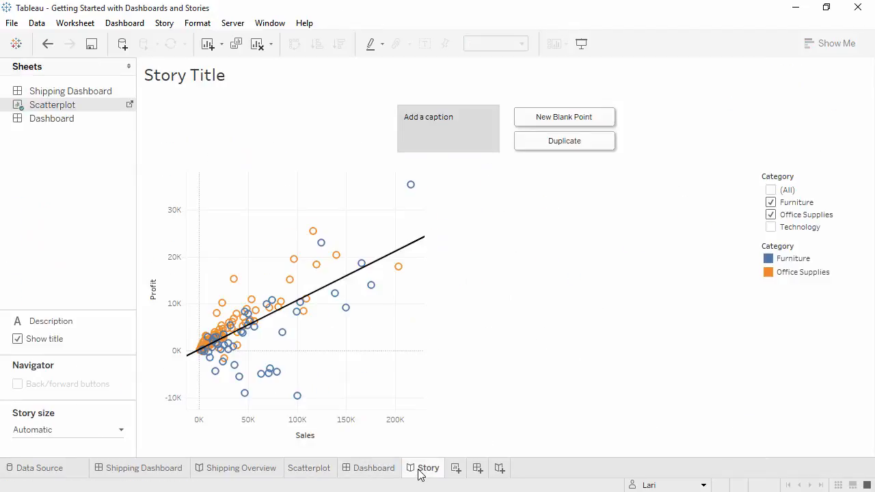
# Exclude Furniture from the Category filter on the Dashboard and check the Story and the Scatterplot sheet
pyautogui.click(385, 473)
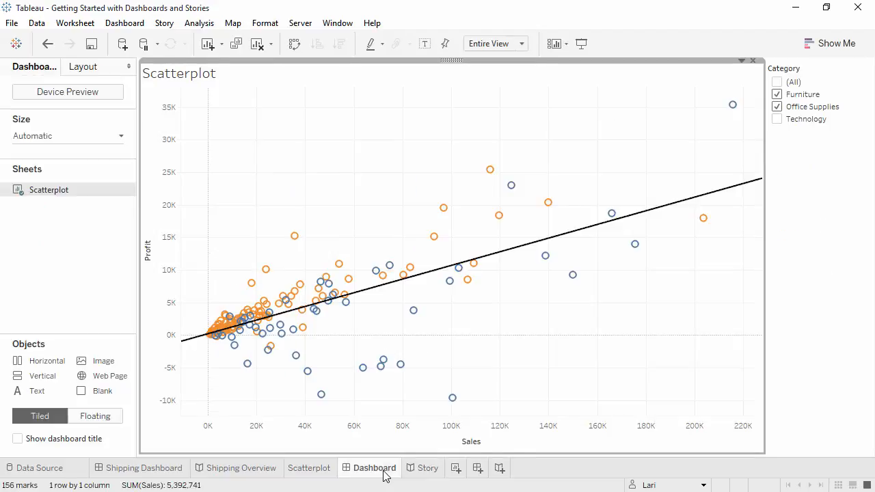
pyautogui.click(777, 95)
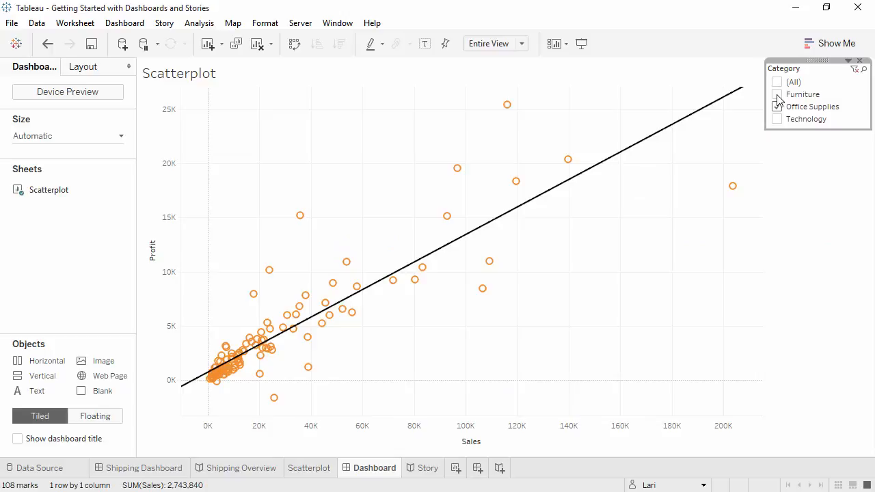
pyautogui.click(428, 470)
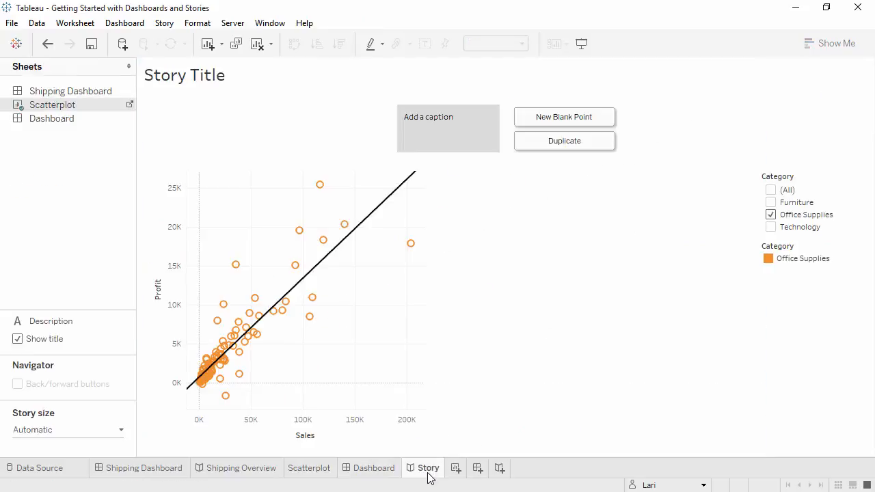
pyautogui.click(311, 470)
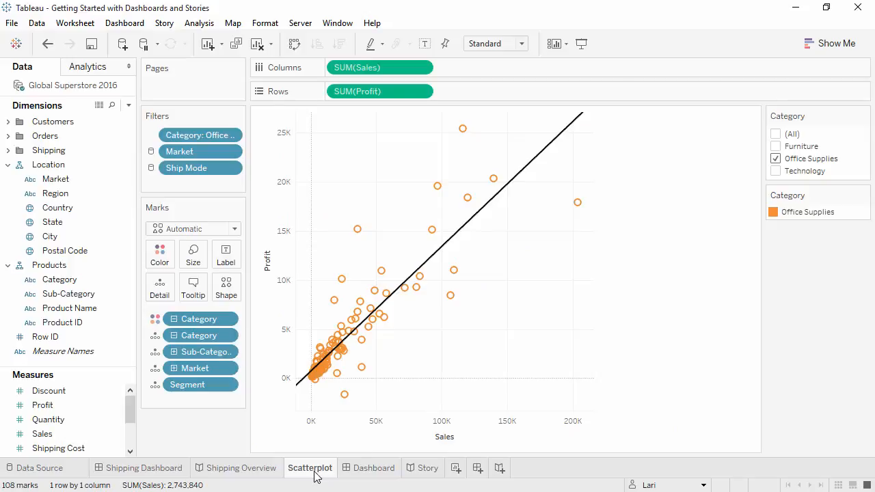
# Include Technology in the Story's Category filter and compare the Dashboard and the Scatterplot sheet
pyautogui.click(419, 470)
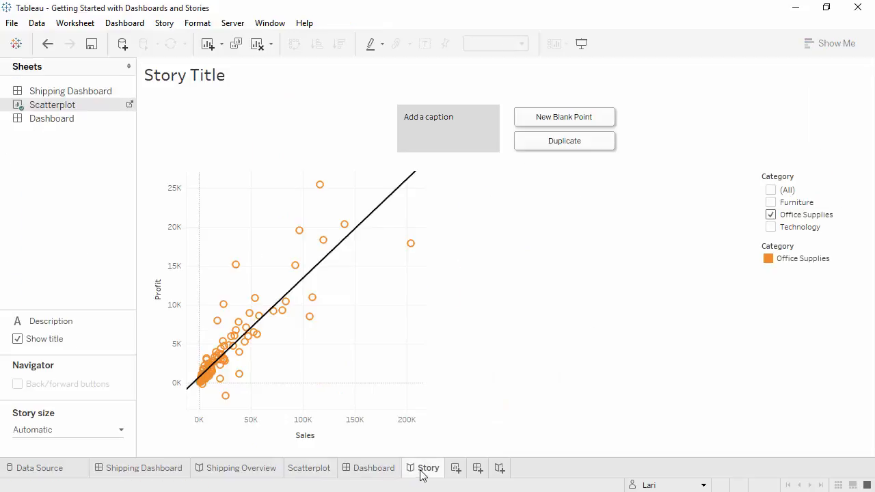
pyautogui.click(771, 228)
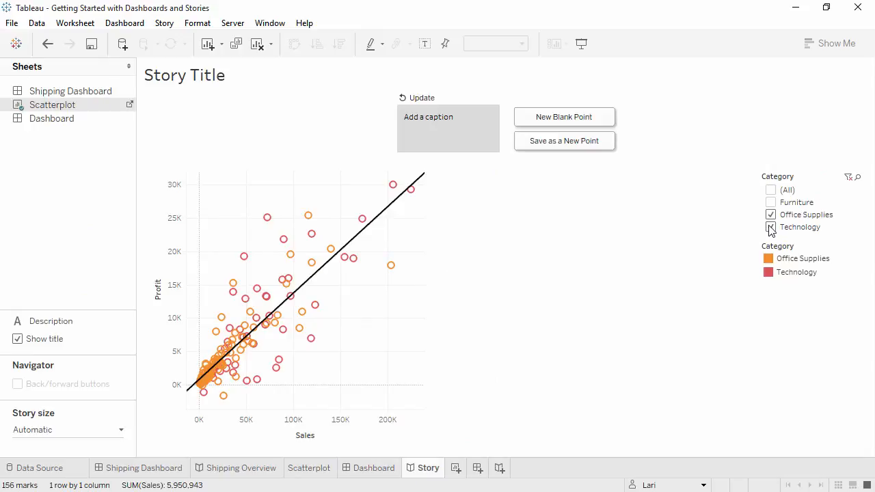
pyautogui.click(367, 470)
pyautogui.click(309, 468)
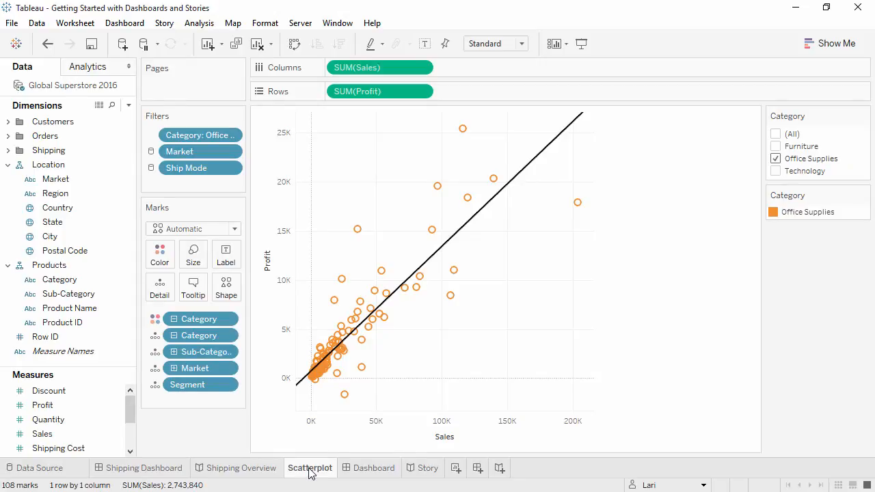
# Include Furniture in the Scatterplot sheet's Category filter and check the Dashboard and the Story
pyautogui.click(775, 146)
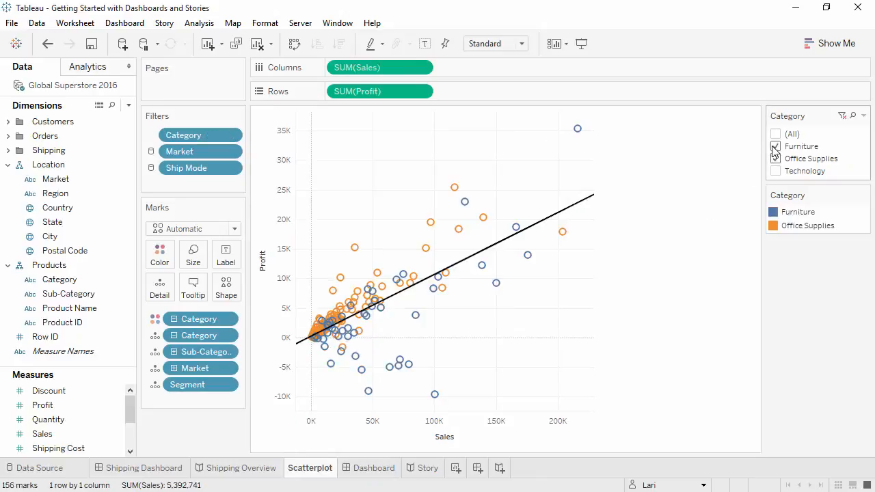
pyautogui.click(389, 470)
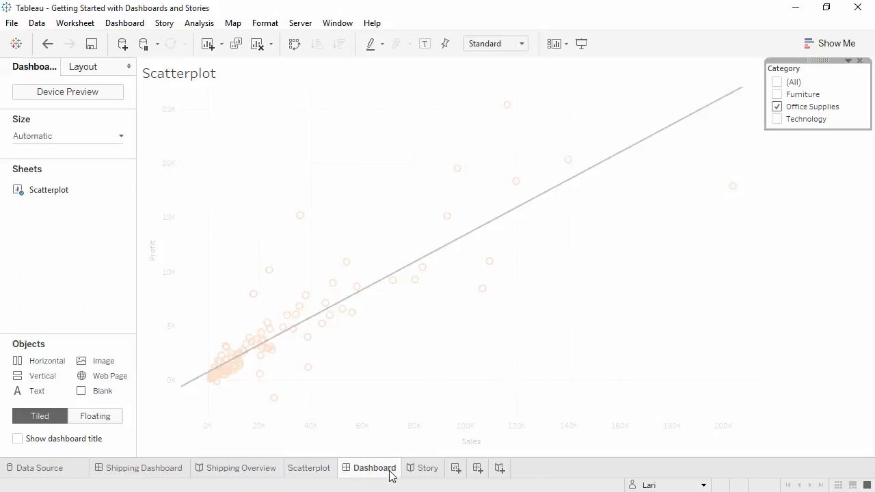
pyautogui.click(426, 471)
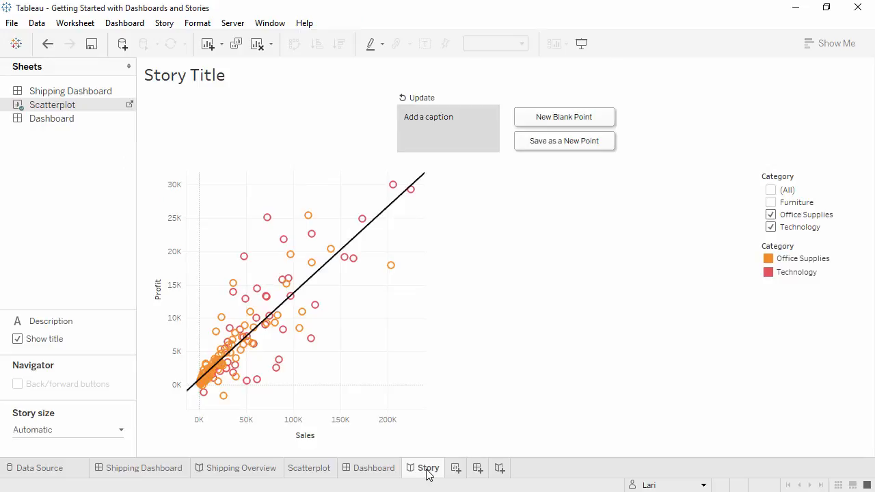
# Assign Market to the shape of the Scatterplot sheet's marks and check the Dashboard and the Story
pyautogui.click(324, 471)
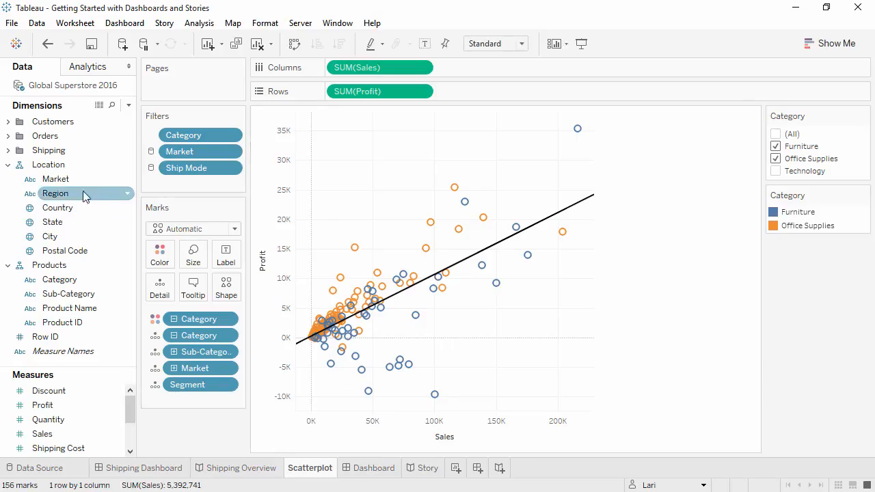
pyautogui.moveTo(76, 179); pyautogui.dragTo(224, 286)
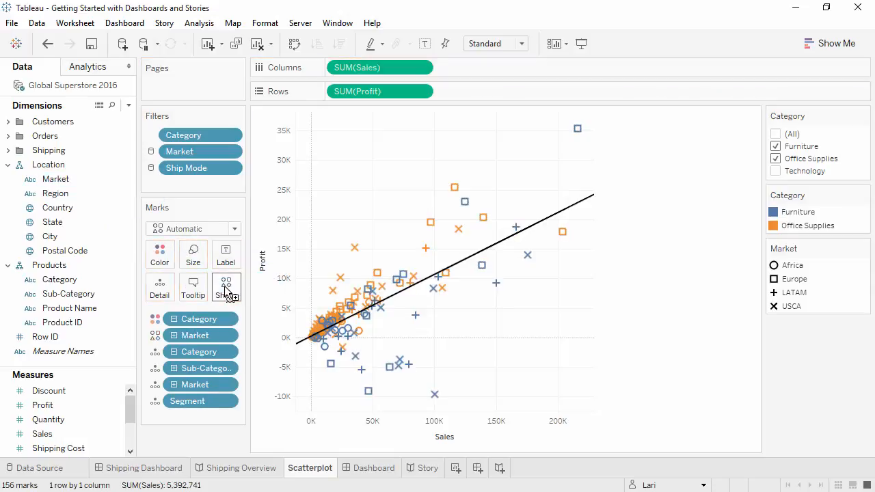
pyautogui.click(365, 469)
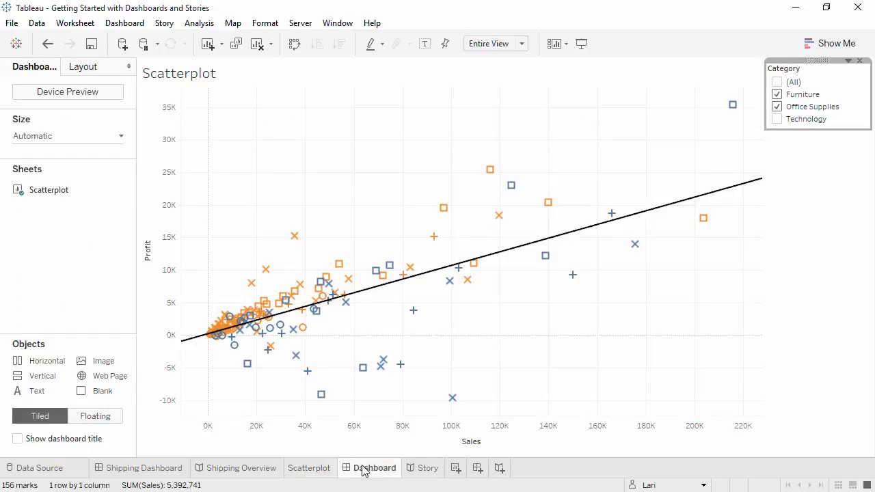
pyautogui.click(423, 469)
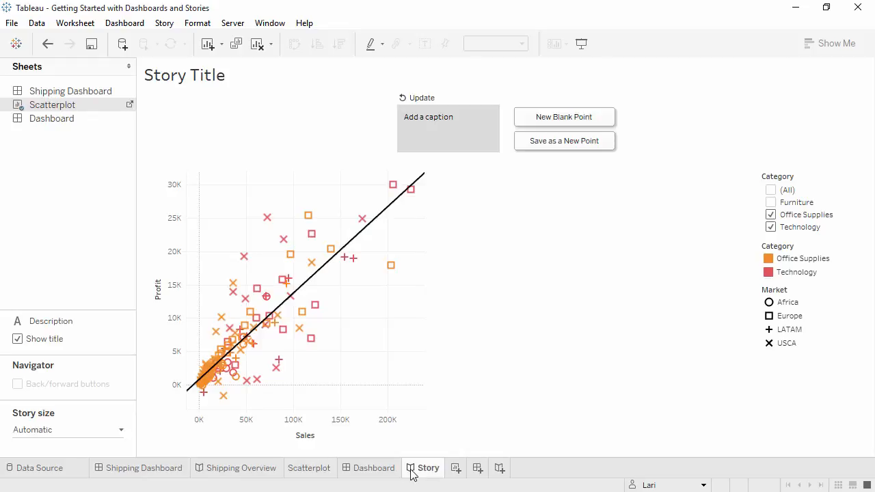
# Duplicate the Scatterplot worksheet, then hide the original Scatterplot sheet
pyautogui.rightClick(319, 470)
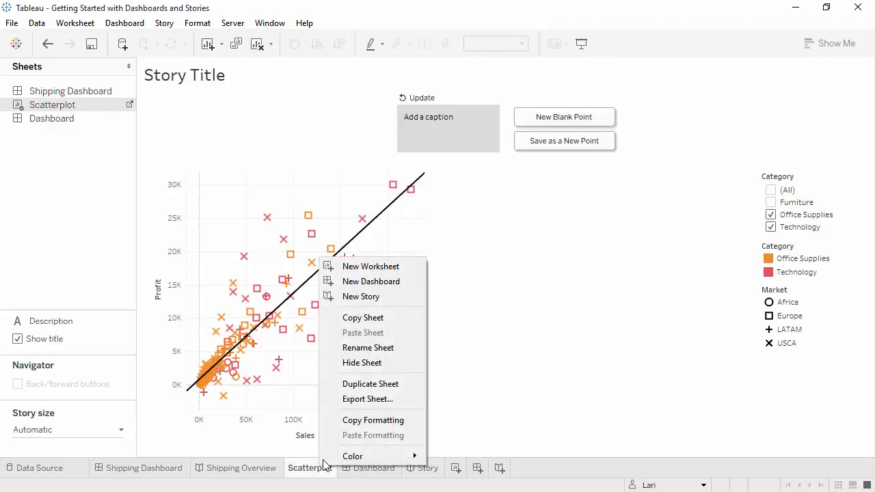
pyautogui.click(354, 385)
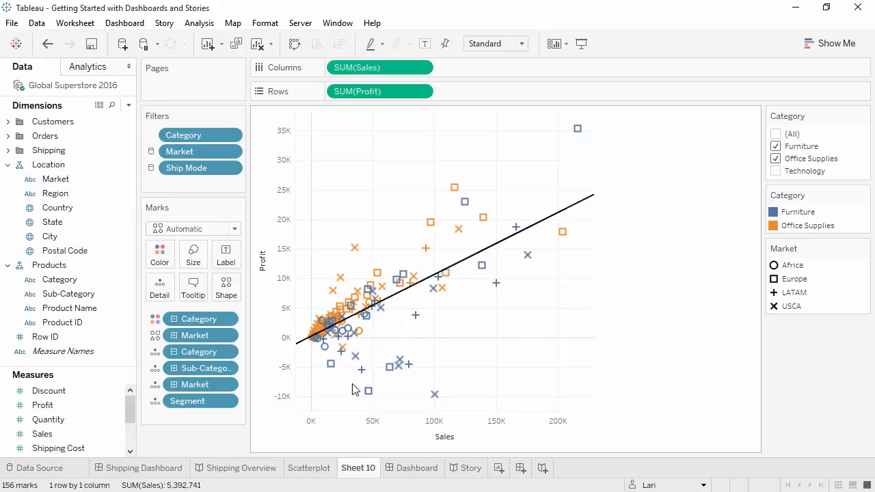
pyautogui.rightClick(323, 478)
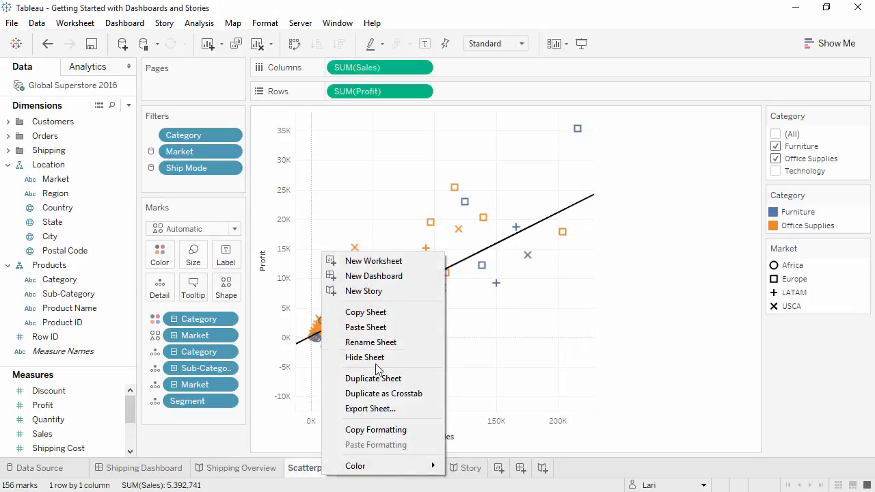
pyautogui.click(380, 359)
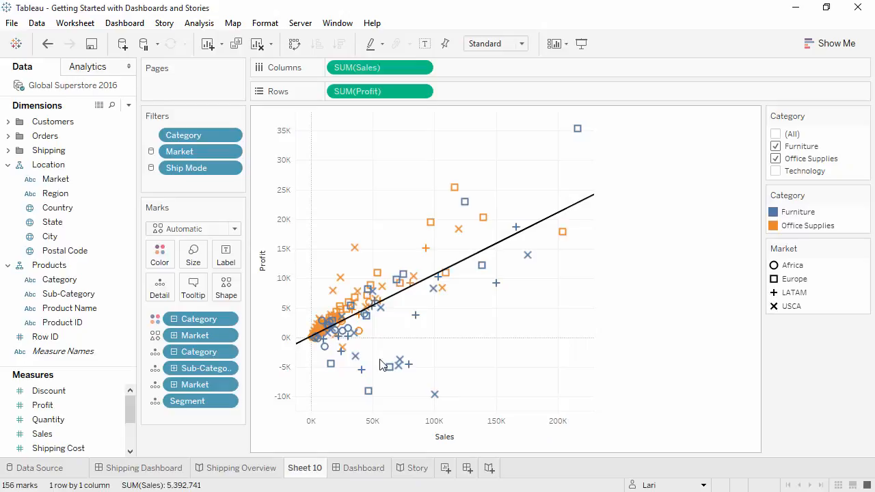
# Check the sheet options available for the duplicate, then unhide the Scatterplot sheet from the Dashboard's sheet list
pyautogui.rightClick(310, 469)
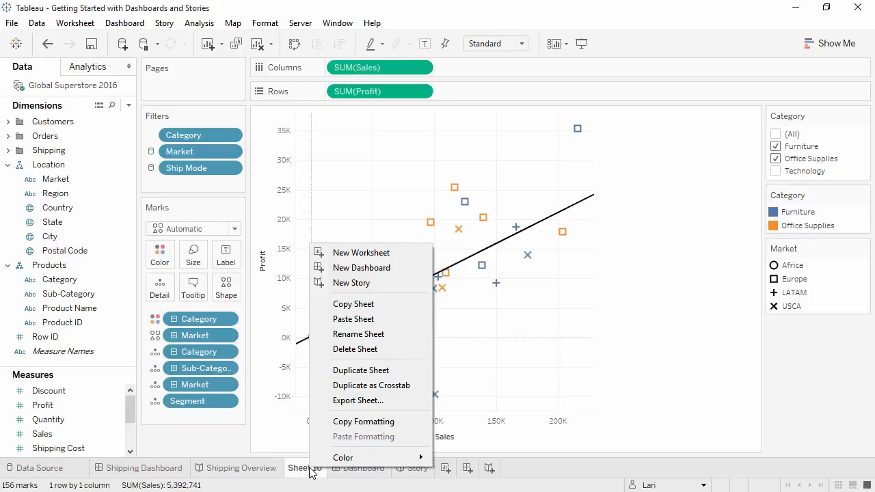
pyautogui.click(342, 475)
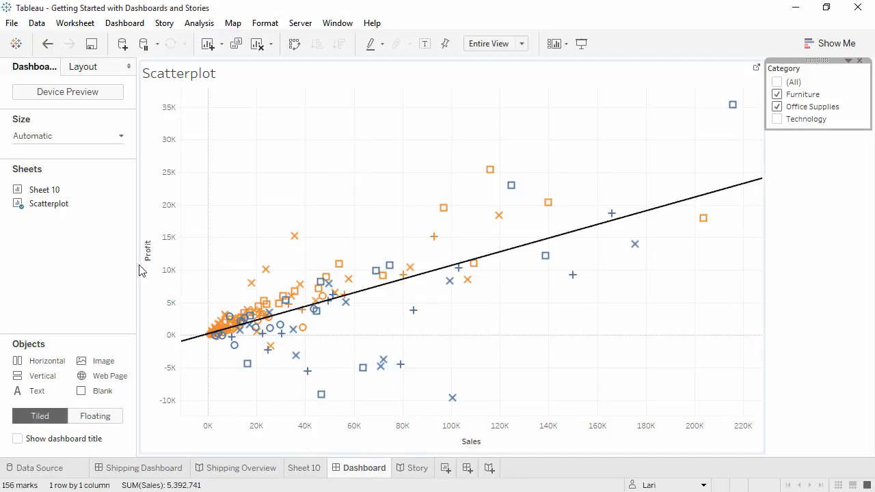
pyautogui.moveTo(117, 209)
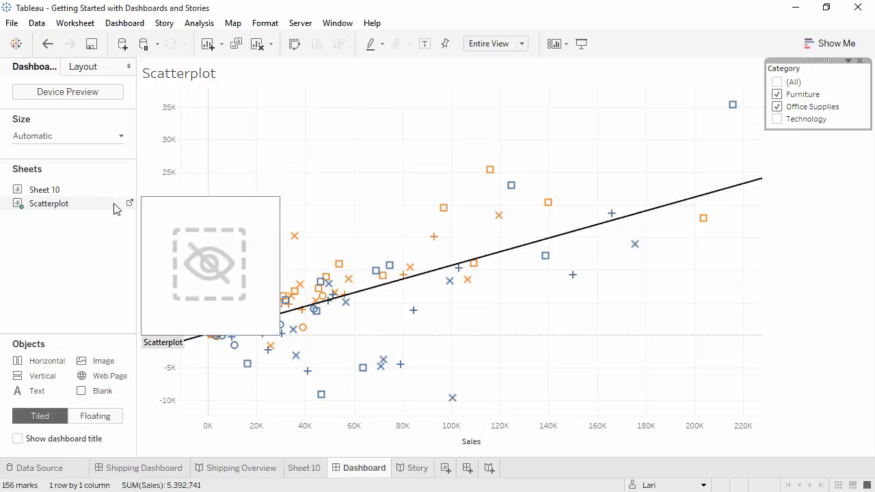
pyautogui.rightClick(117, 208)
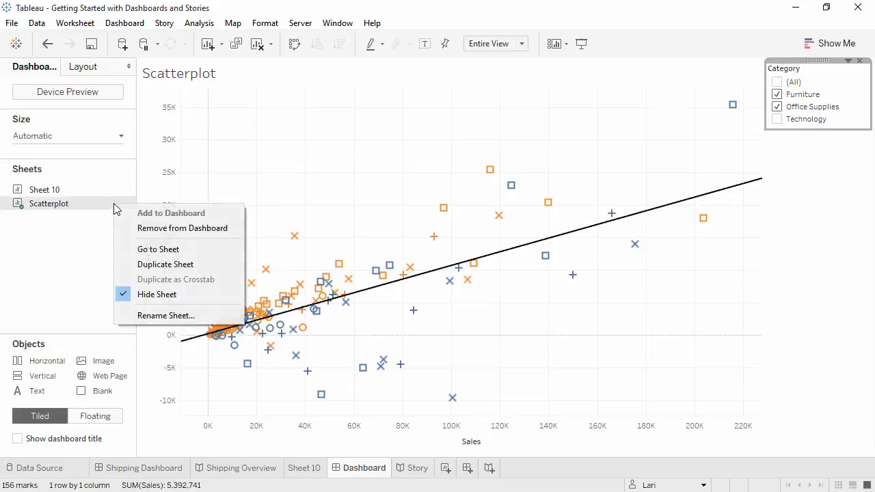
pyautogui.click(149, 295)
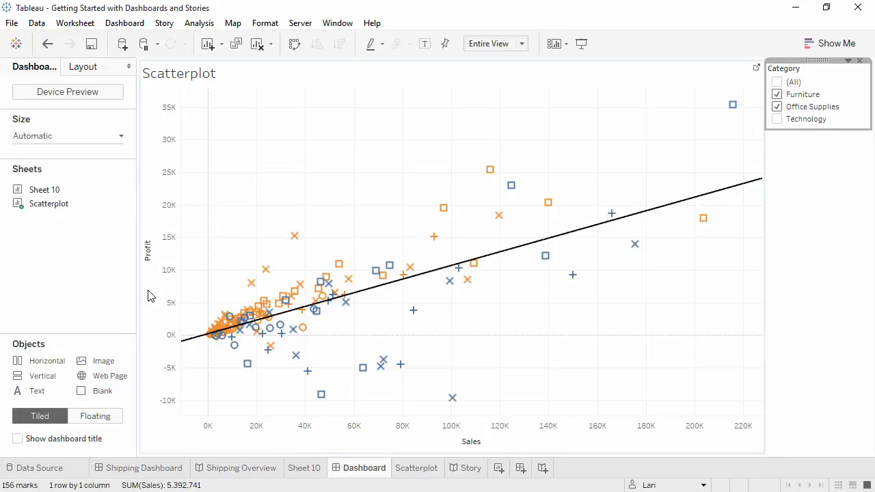